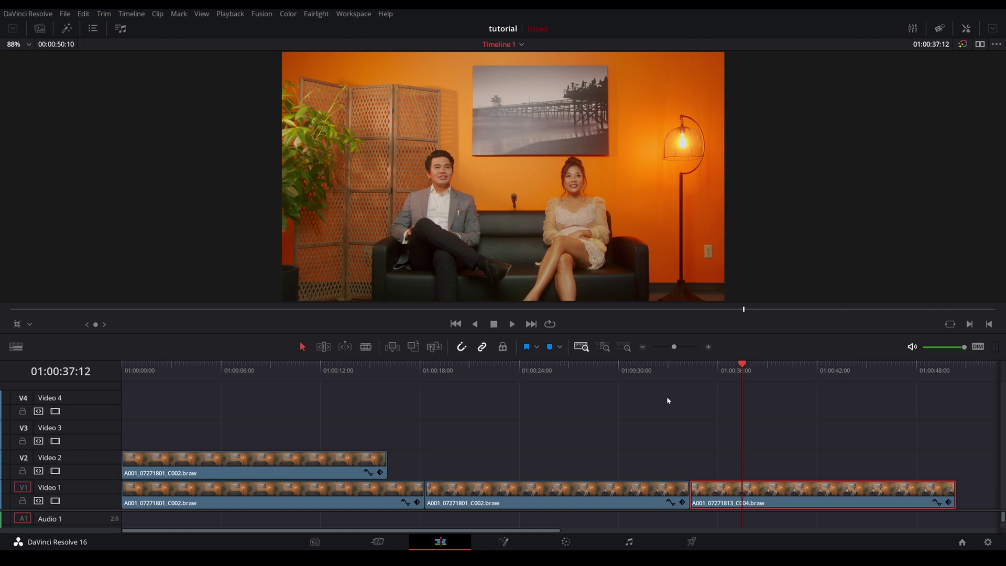
Preview the empty-sofa clip and the middle and last interview clips, ending on the empty-sofa footage.
left_click(268, 369)
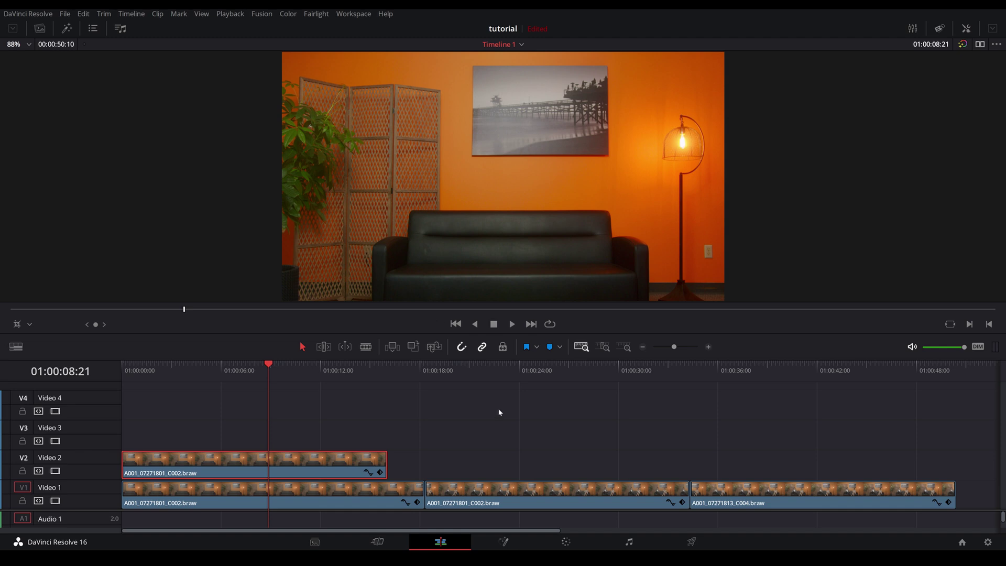
left_click(526, 376)
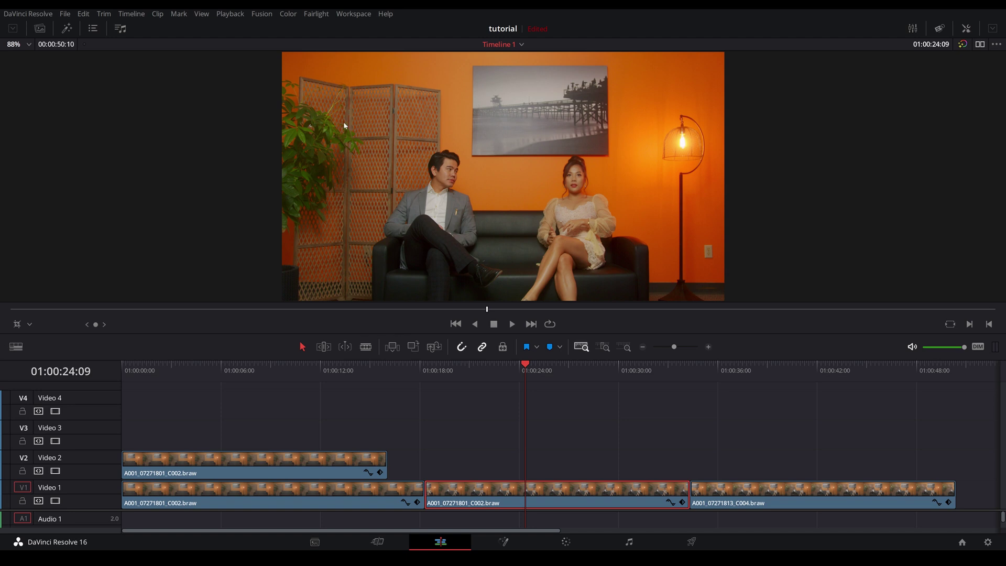
left_click(288, 373)
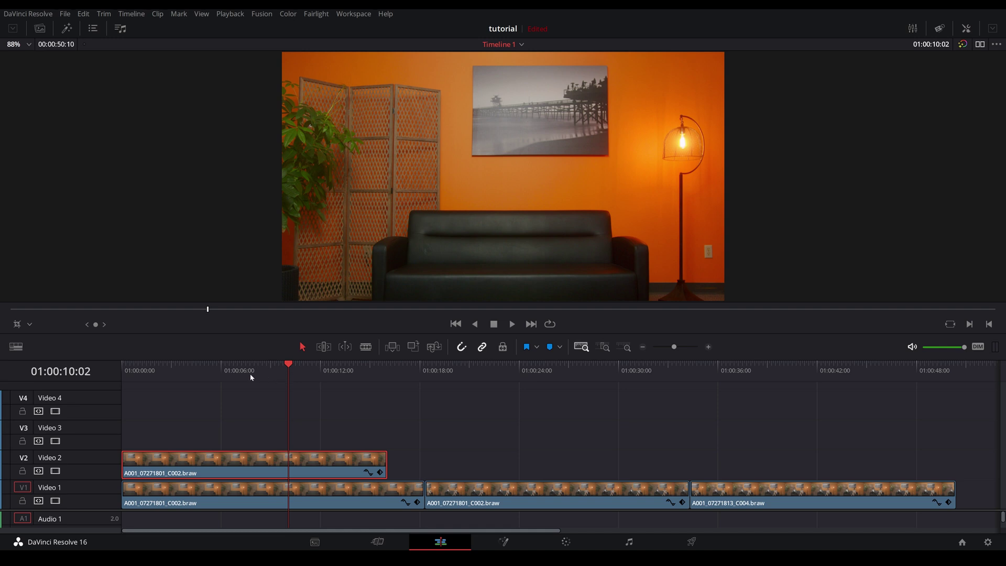
left_click(267, 375)
left_click(535, 375)
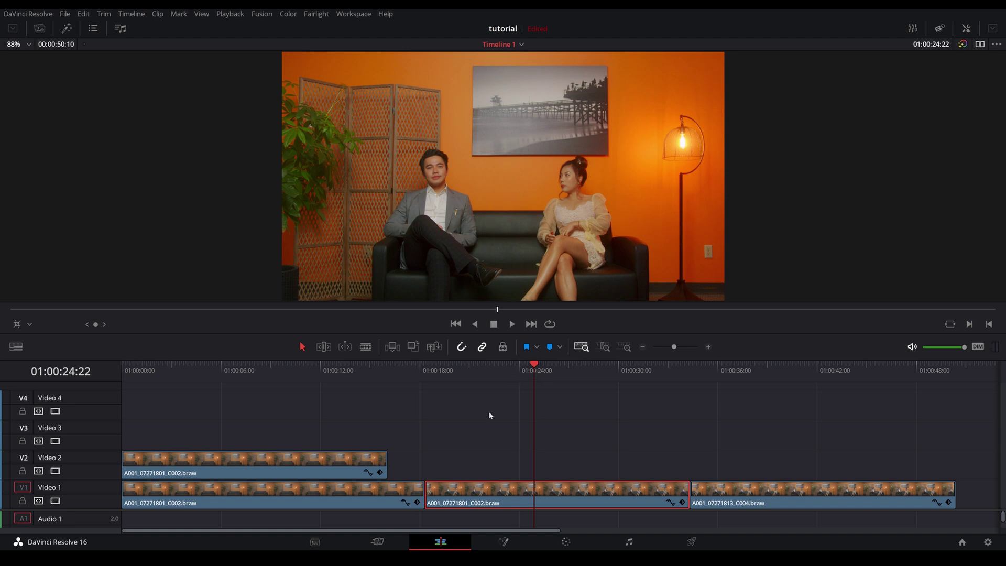
left_click(779, 375)
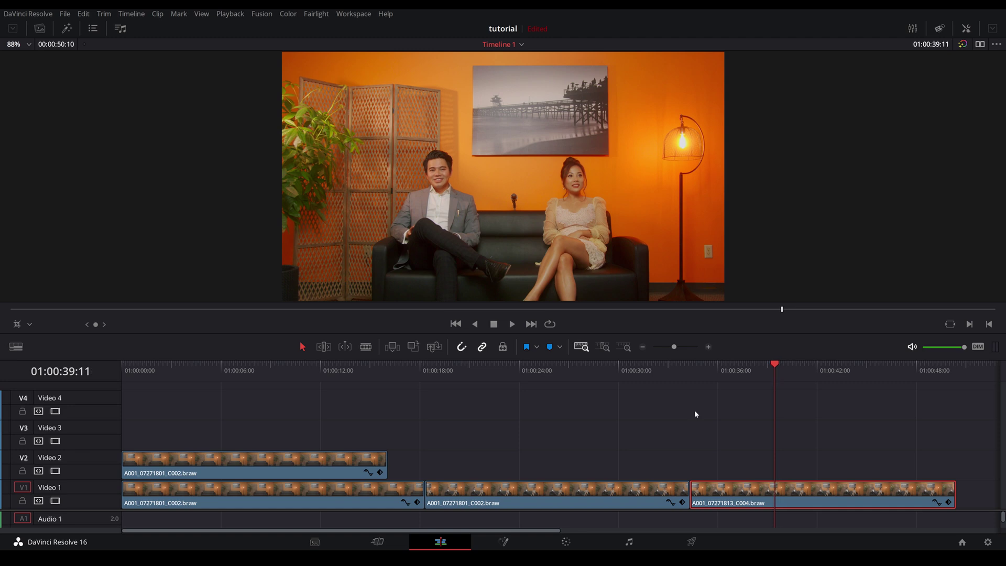
left_click(289, 372)
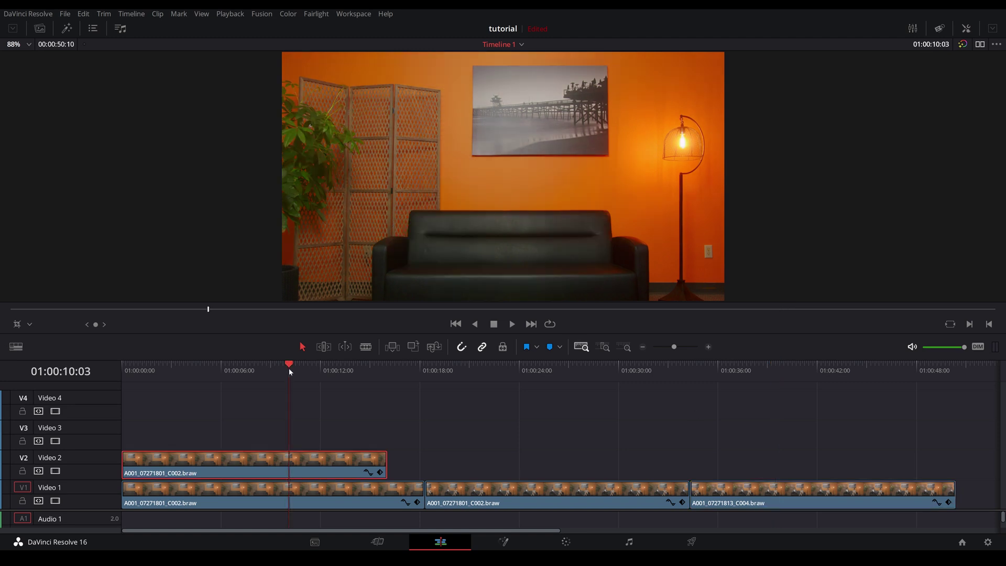
Move the empty-sofa clip onto Video 2 above the last interview clip and select it.
left_click_drag(223, 458, 791, 458)
left_click(739, 374)
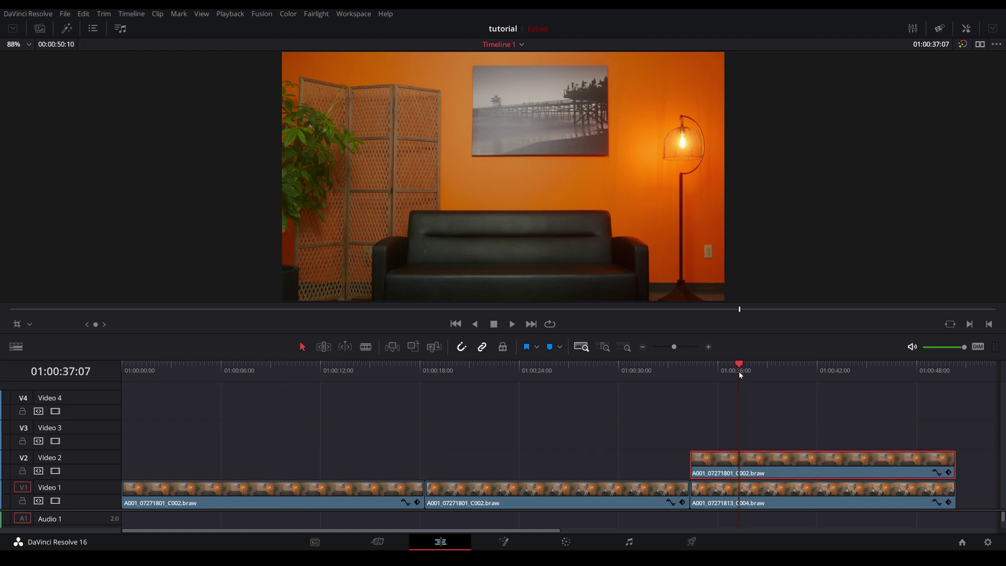
left_click(792, 497)
left_click(731, 466)
Crop the empty-sofa clip to a small patch covering the microphone using the viewer's crop overlay.
left_click(27, 324)
left_click(21, 341)
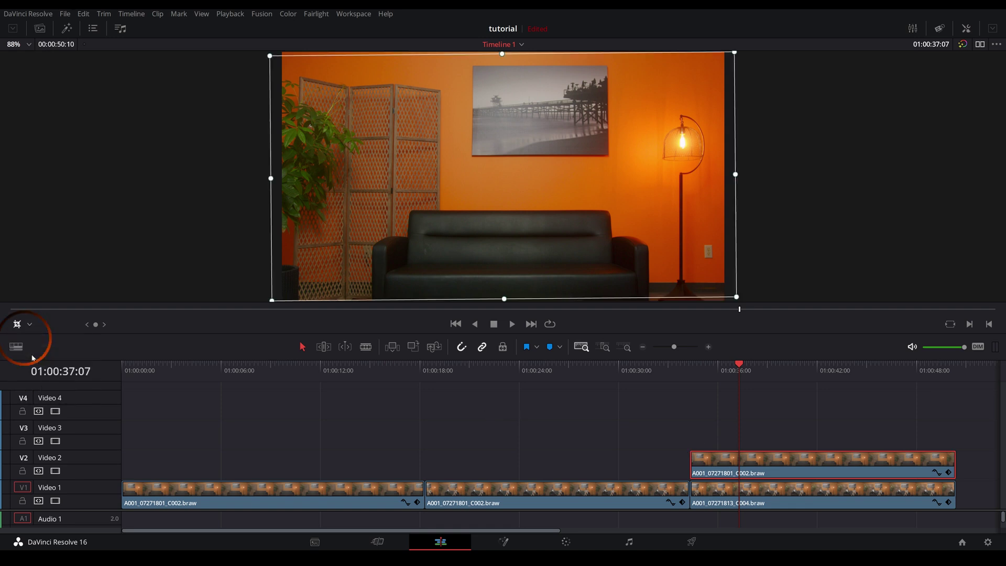
left_click_drag(270, 56, 521, 161)
scroll(532, 184, "up", 3)
left_click_drag(521, 207, 522, 202)
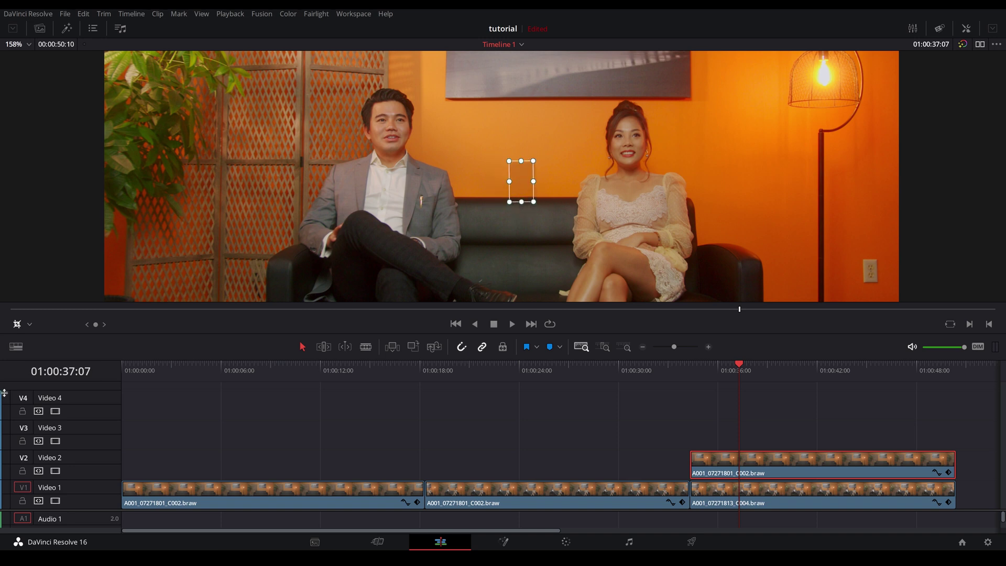
left_click(16, 324)
Set the patch's Cropping Softness to 20 in the Inspector.
left_click(966, 28)
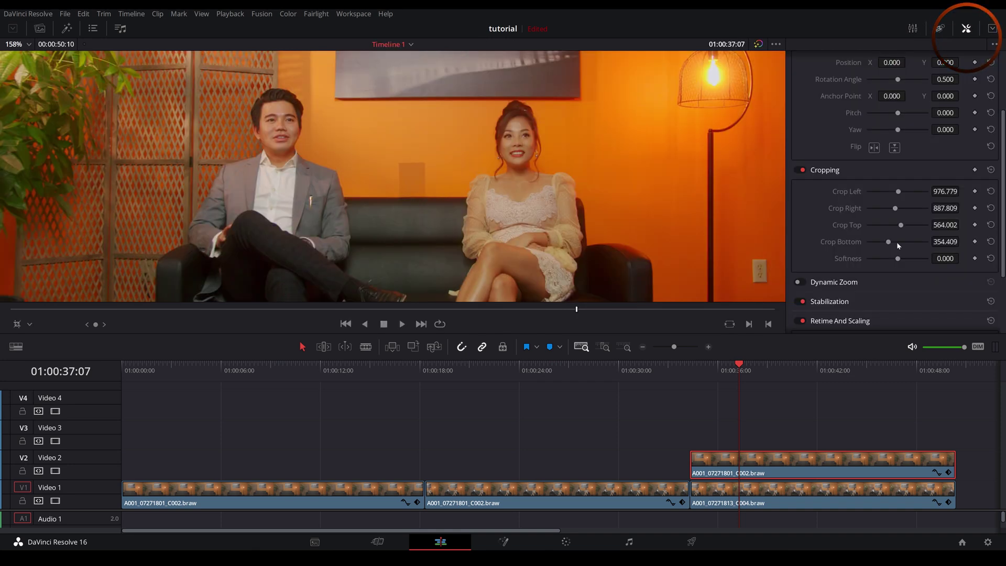
scroll(899, 220, "down", 2)
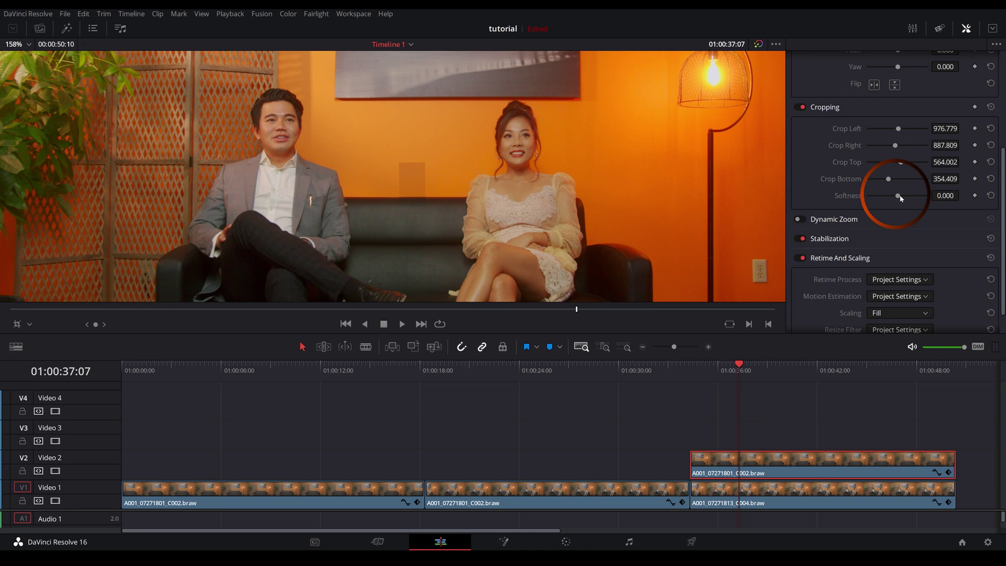
left_click_drag(899, 195, 904, 196)
scroll(487, 250, "down", 5)
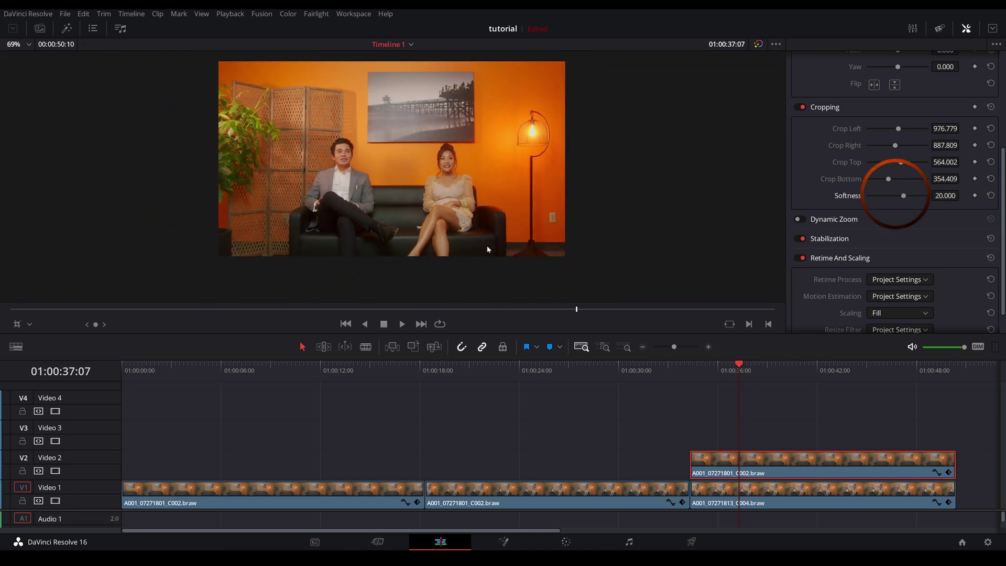
scroll(487, 250, "up", 1)
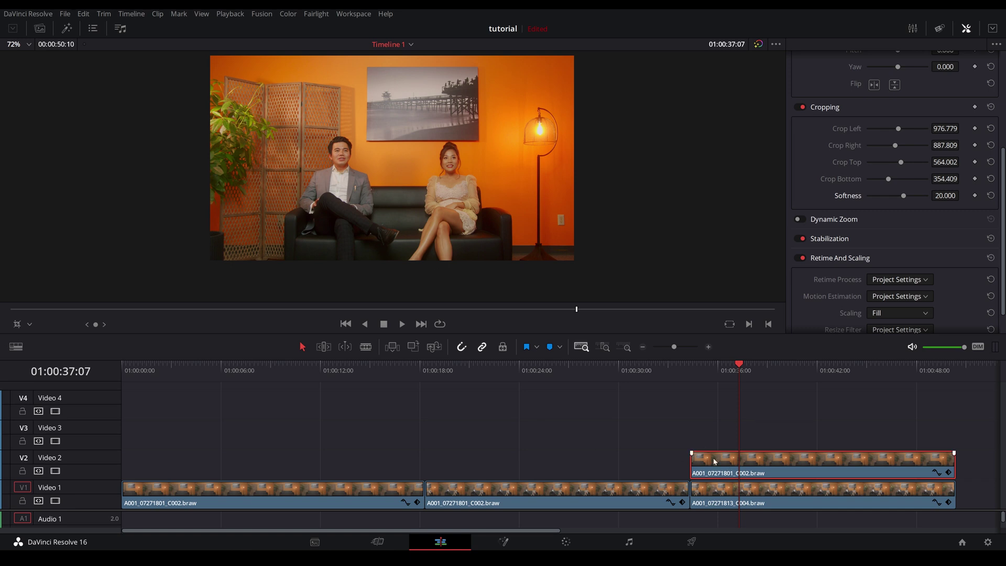
Restore the empty-sofa clip's full uncropped frame and close the Inspector.
left_click(566, 541)
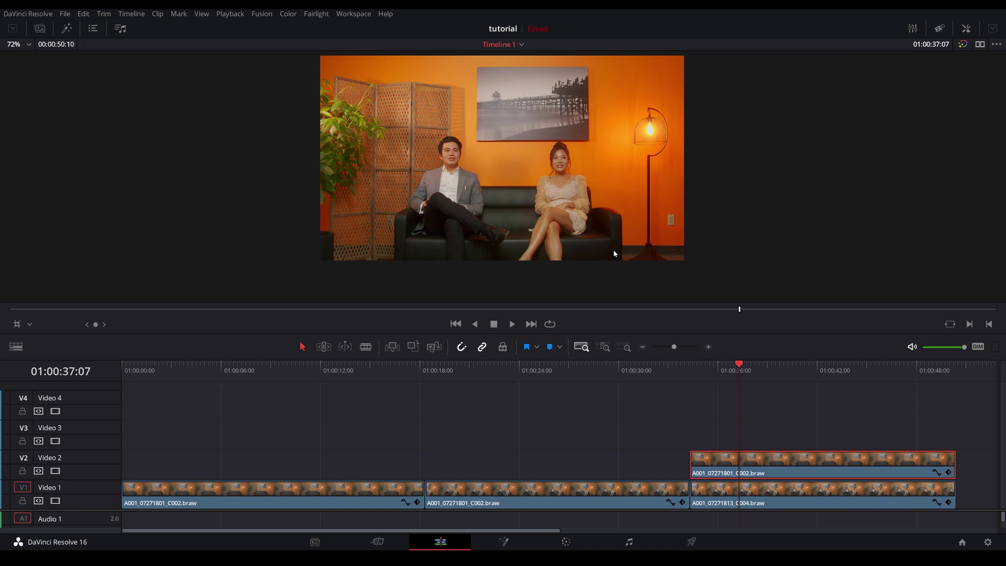
scroll(613, 250, "up", 2)
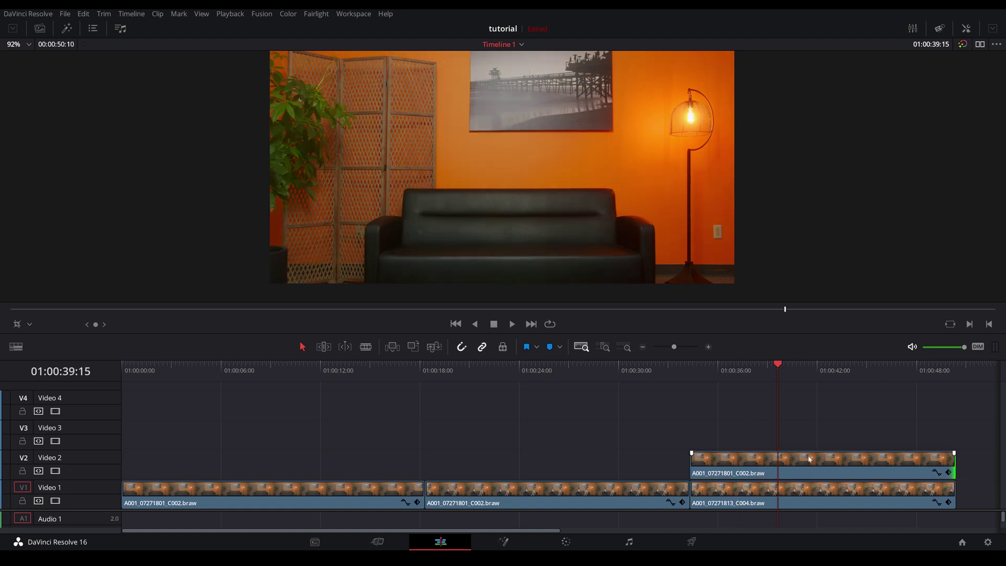
Select the empty-sofa clip on Video 2 and bring it onto the Color page.
left_click(809, 459)
left_click(804, 367)
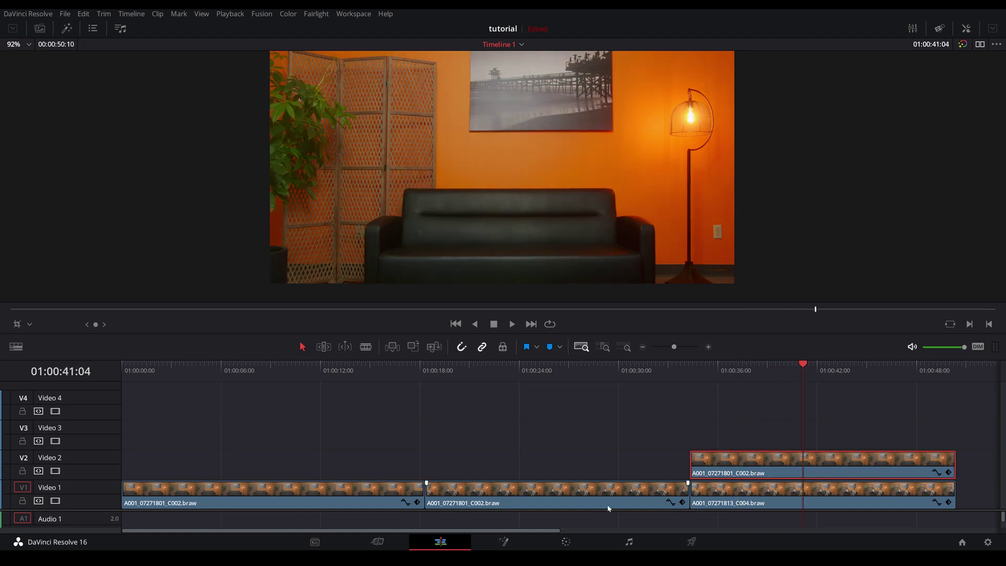
left_click(563, 541)
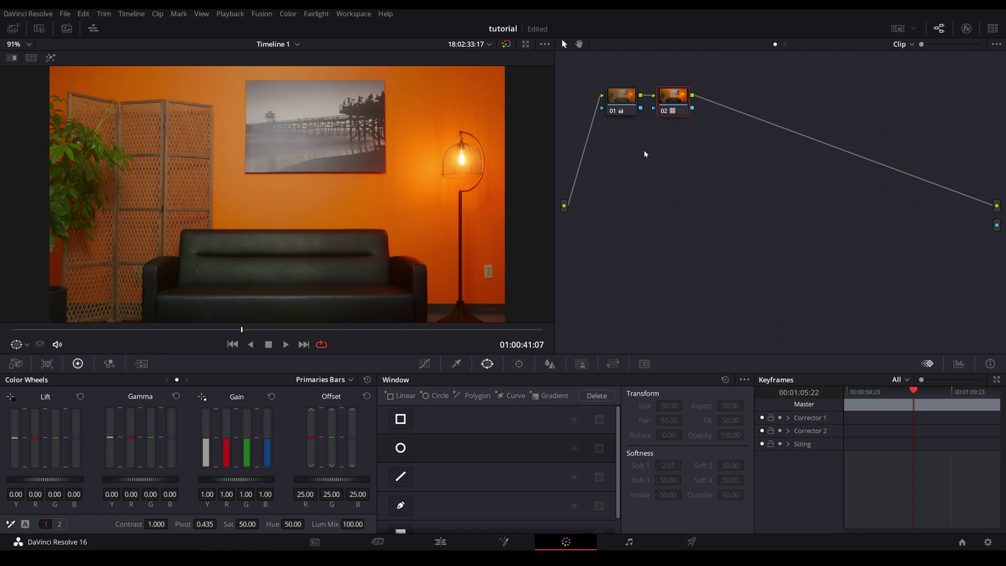
Add serial node 03 and an alpha output to the node graph.
key("alt+s")
right_click(810, 151)
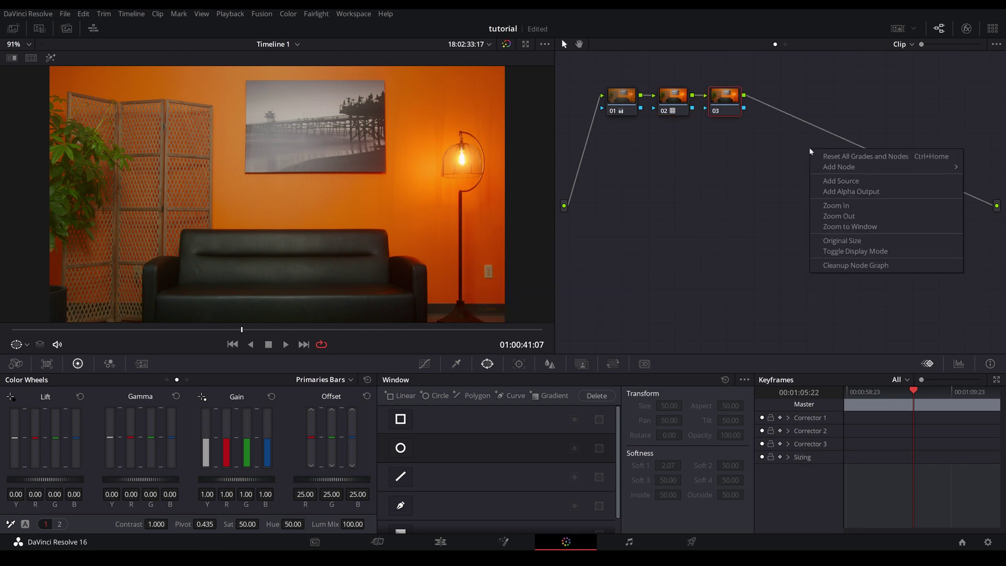
left_click(833, 192)
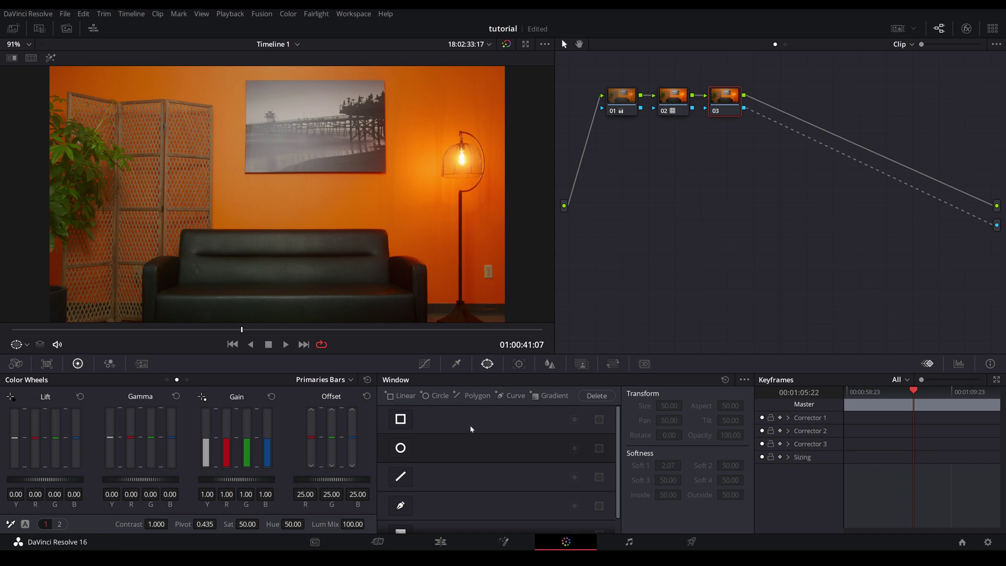
Draw a closed curve window around the microphone on node 03 and adjust its top-left vertex.
left_click(508, 395)
left_click(281, 228)
left_click(281, 204)
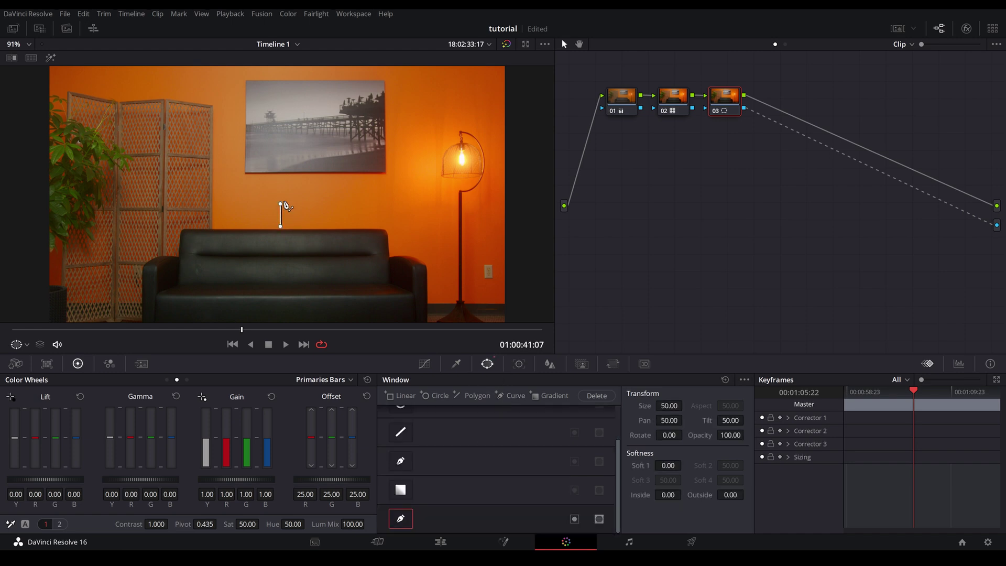
left_click(299, 198)
left_click(311, 210)
left_click(309, 234)
left_click(289, 241)
left_click(281, 227)
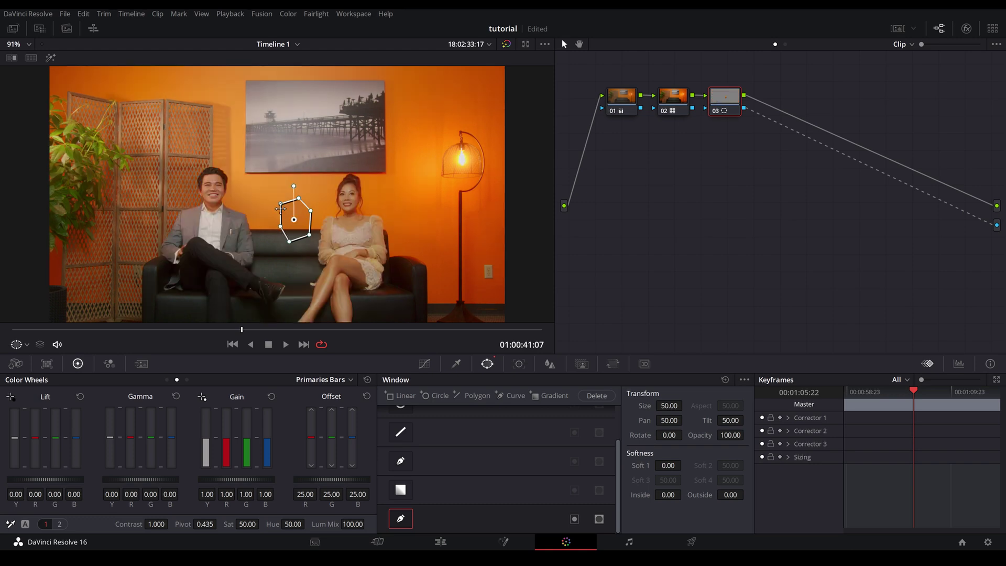
left_click_drag(279, 204, 284, 236)
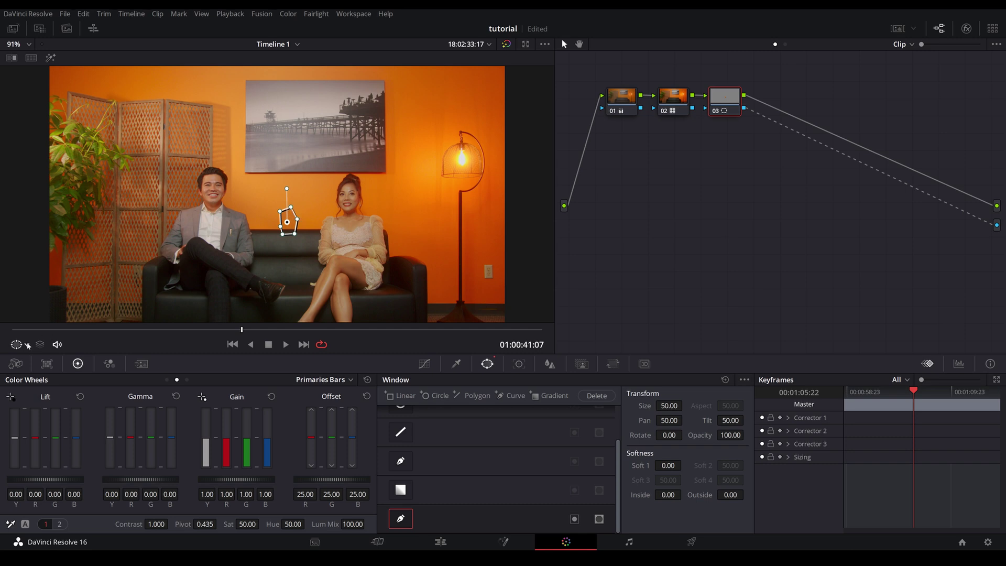
left_click(27, 345)
Set node 03's Softness Outside to 11.92, gamma to 0.04 and lift to -0.01.
left_click(33, 361)
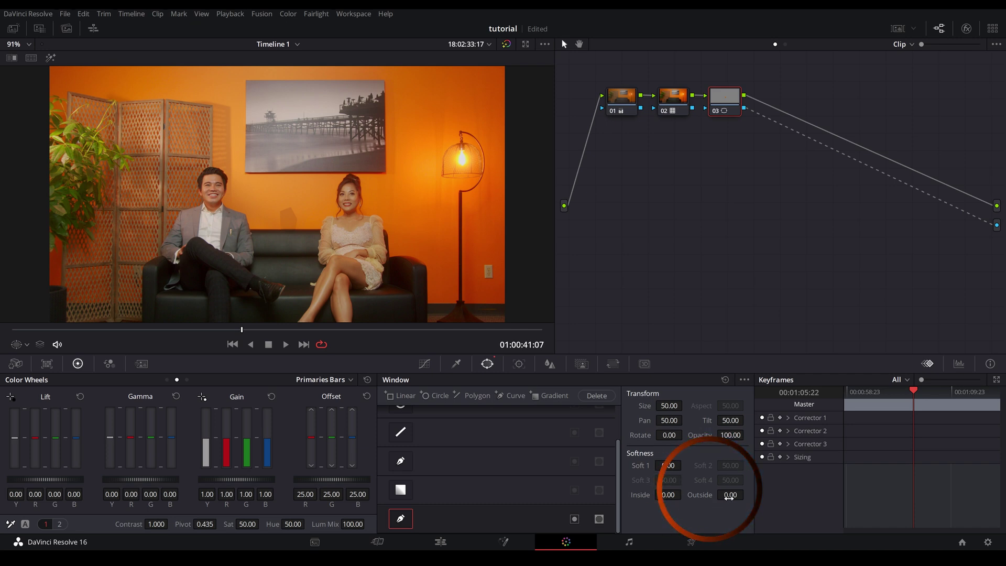
left_click_drag(729, 497, 759, 493)
scroll(276, 194, "up", 5)
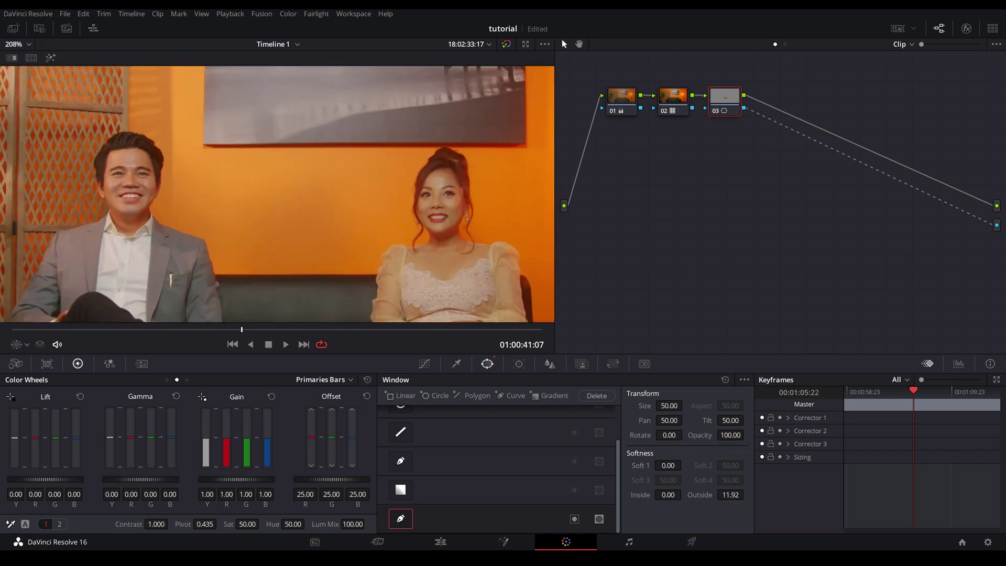
left_click_drag(149, 480, 168, 480)
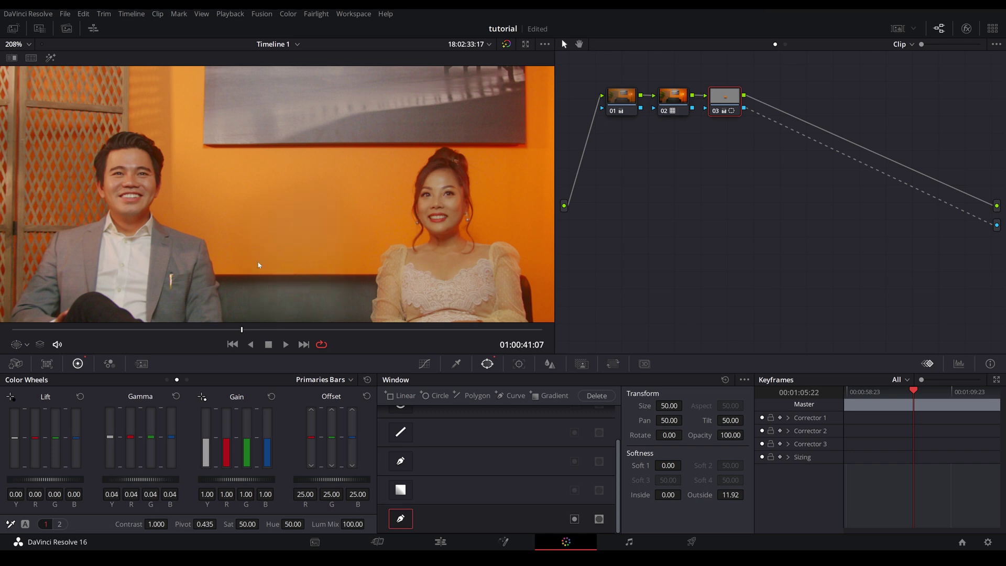
left_click_drag(45, 479, 42, 479)
Fit the frame in the viewer and track node 03's window in reverse through the clip.
key("shift+z")
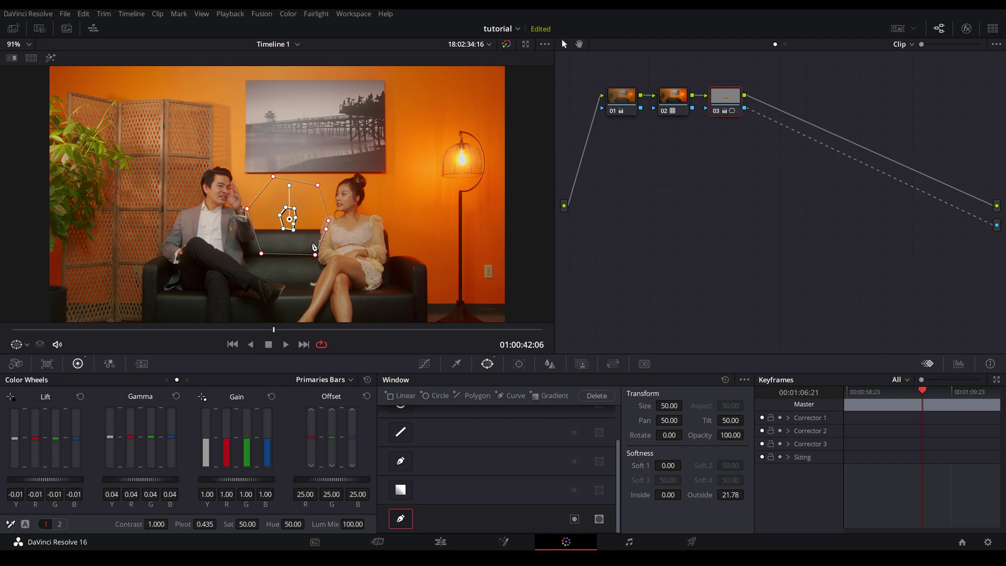
left_click(518, 364)
left_click(409, 399)
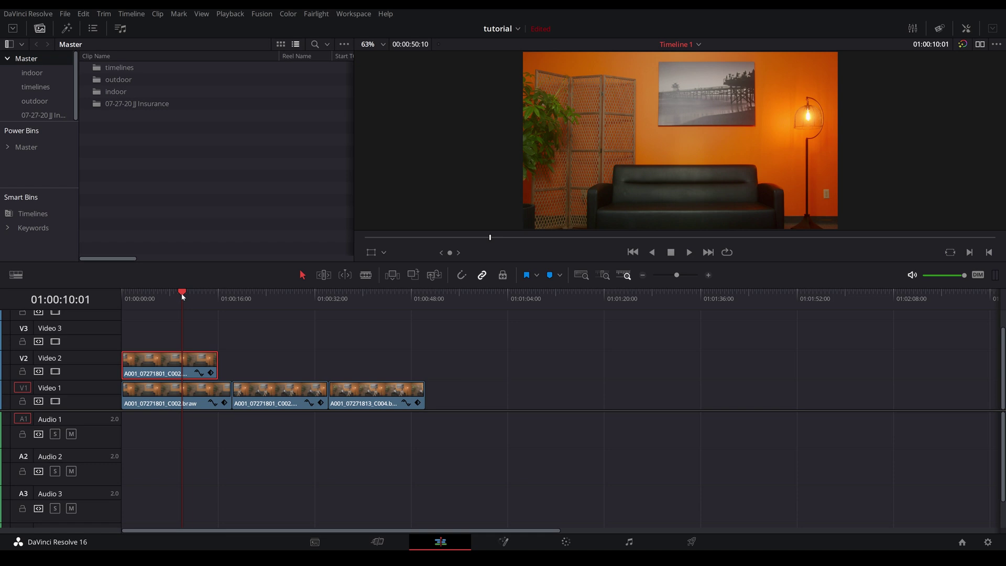
Scrub the Edit timeline to the last interview clip to review the tracked patch.
left_click_drag(182, 296, 297, 303)
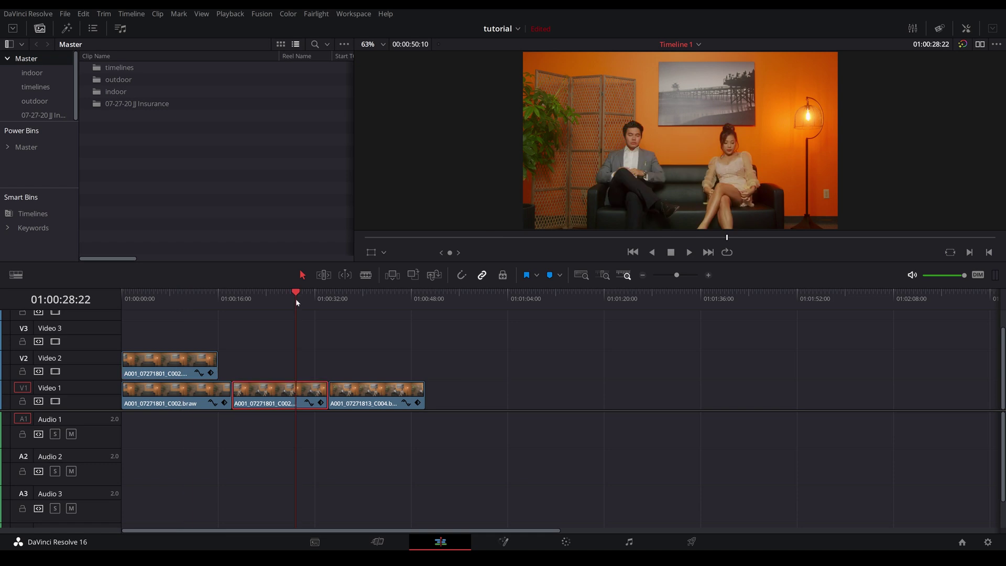
left_click(376, 304)
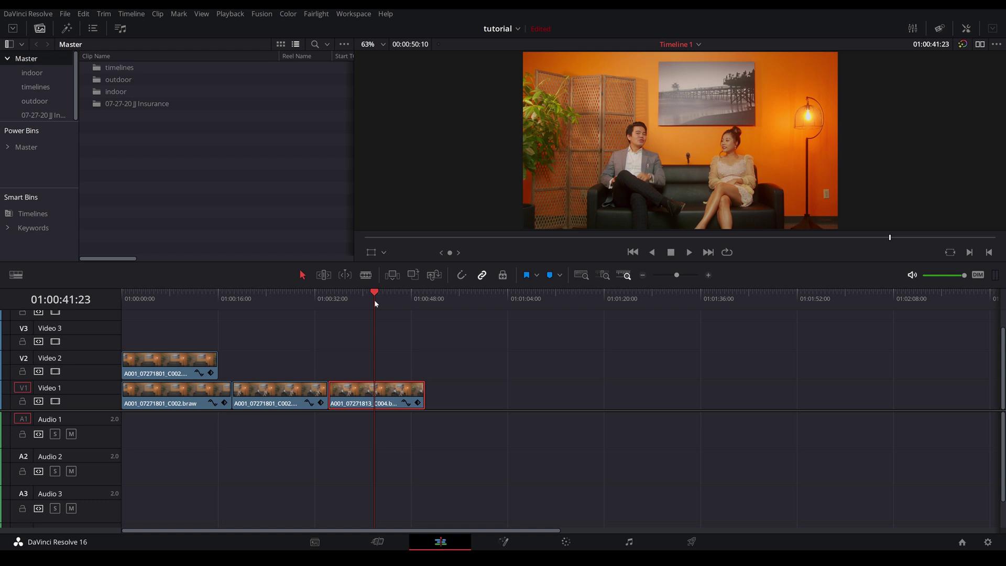
Add serial node 04 with a polygon window around the microphone and apply Object Removal.
key("shift+6")
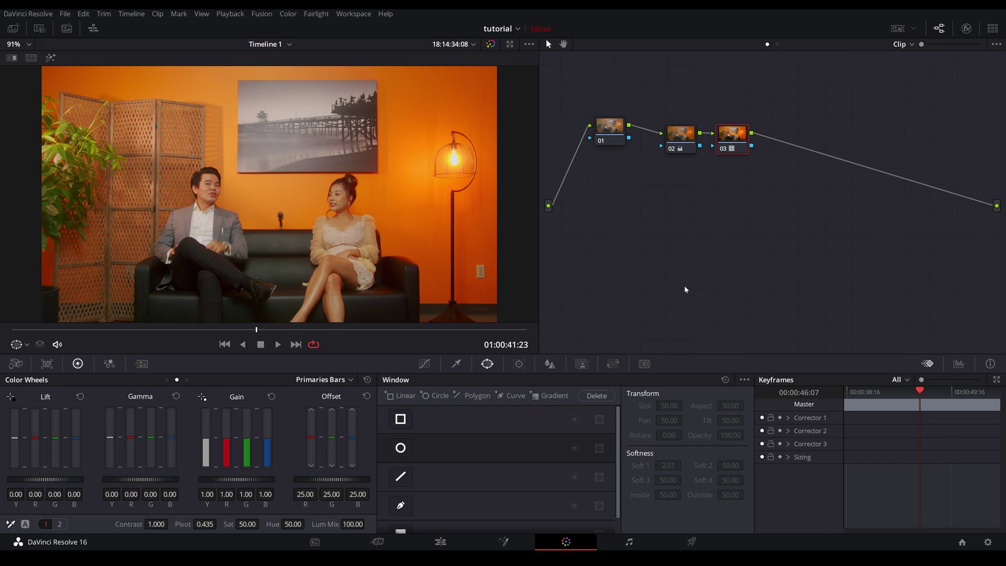
key("alt+s")
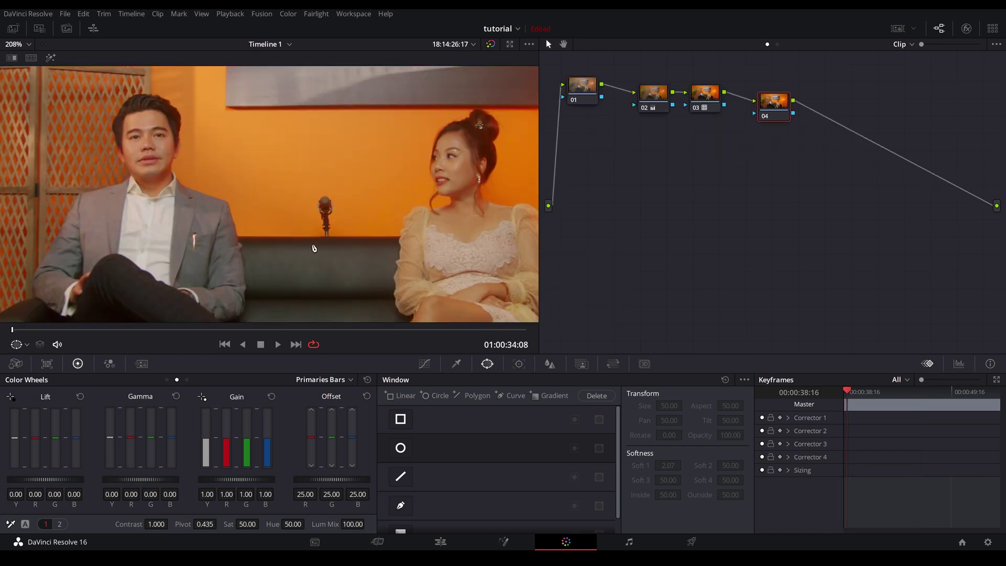
left_click(335, 242)
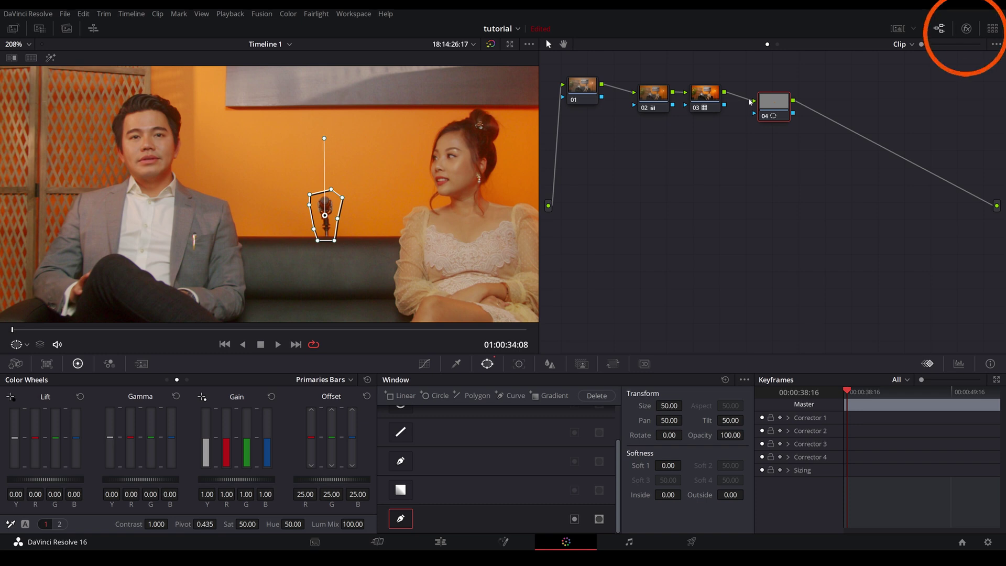
left_click(966, 28)
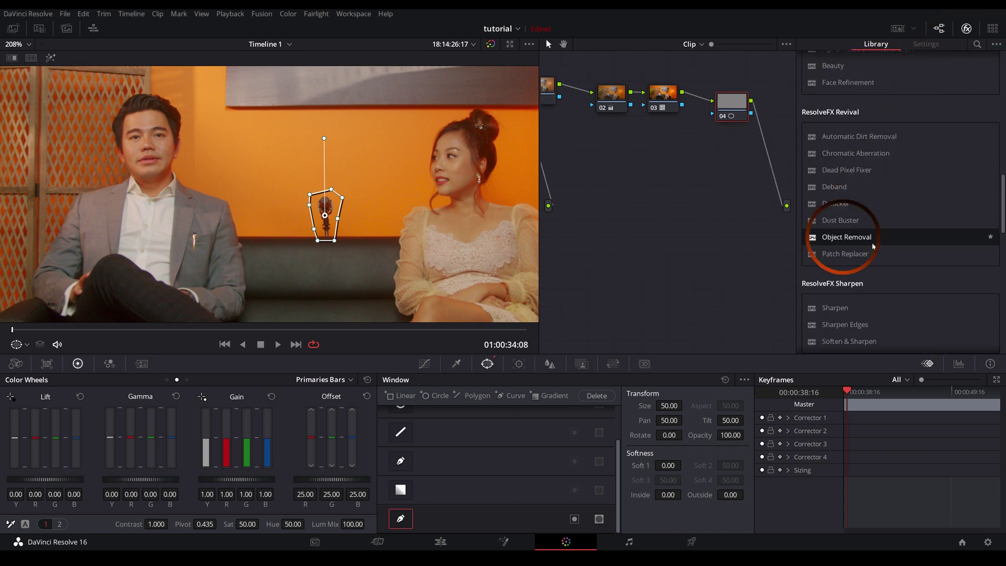
left_click_drag(843, 237, 732, 99)
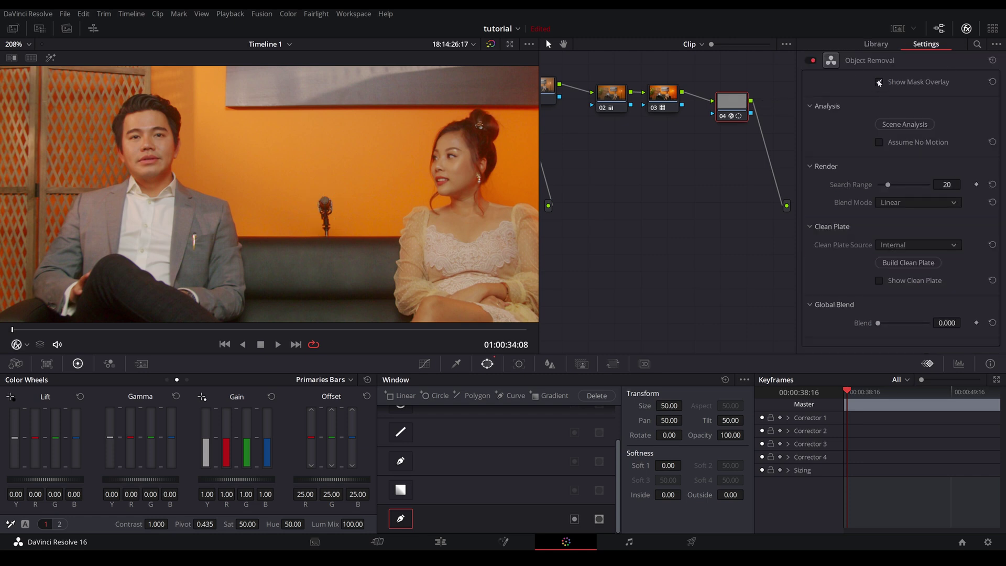
Check the microphone mask overlay, then run Scene Analysis and Build Clean Plate to erase the microphone.
left_click(879, 83)
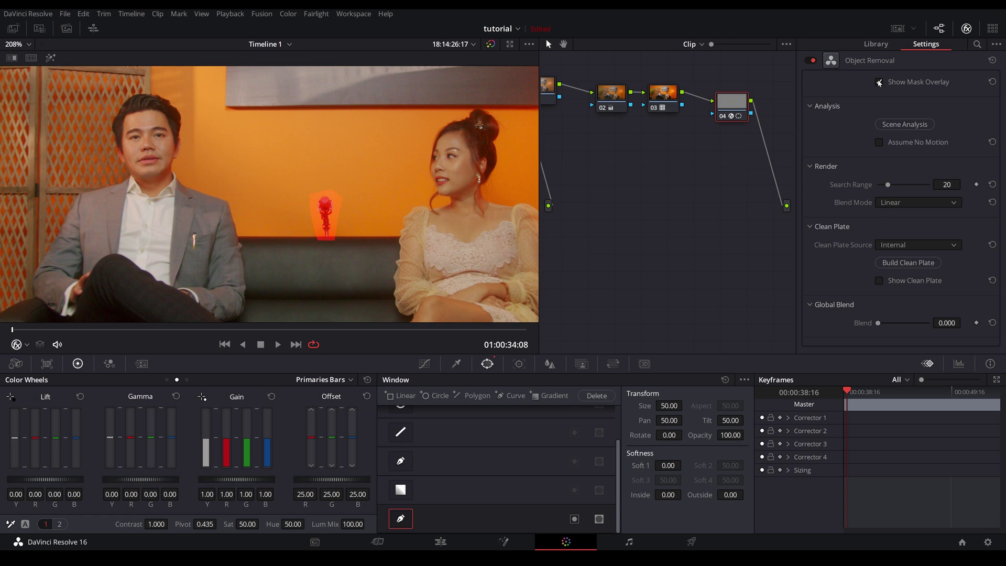
left_click(879, 83)
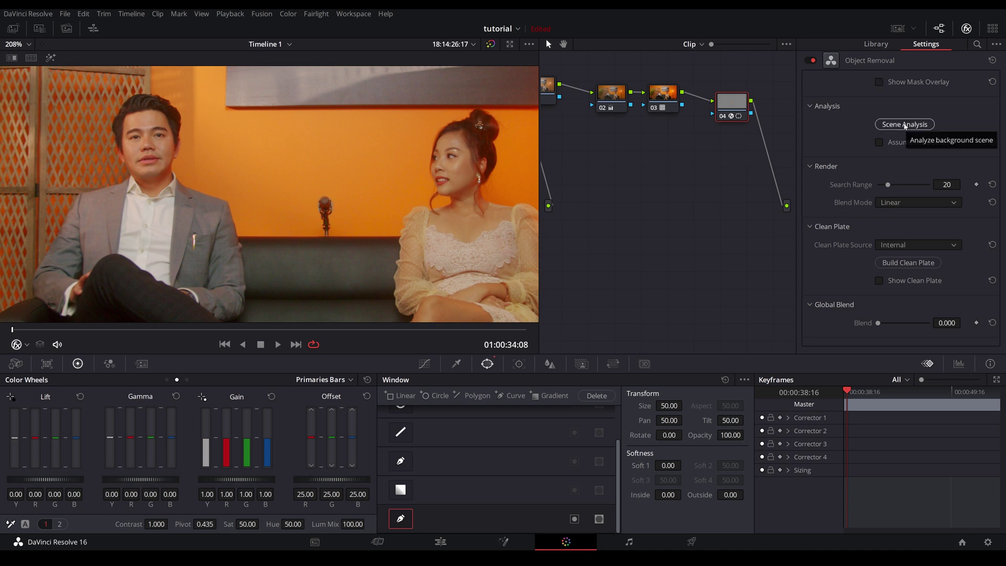
left_click(905, 125)
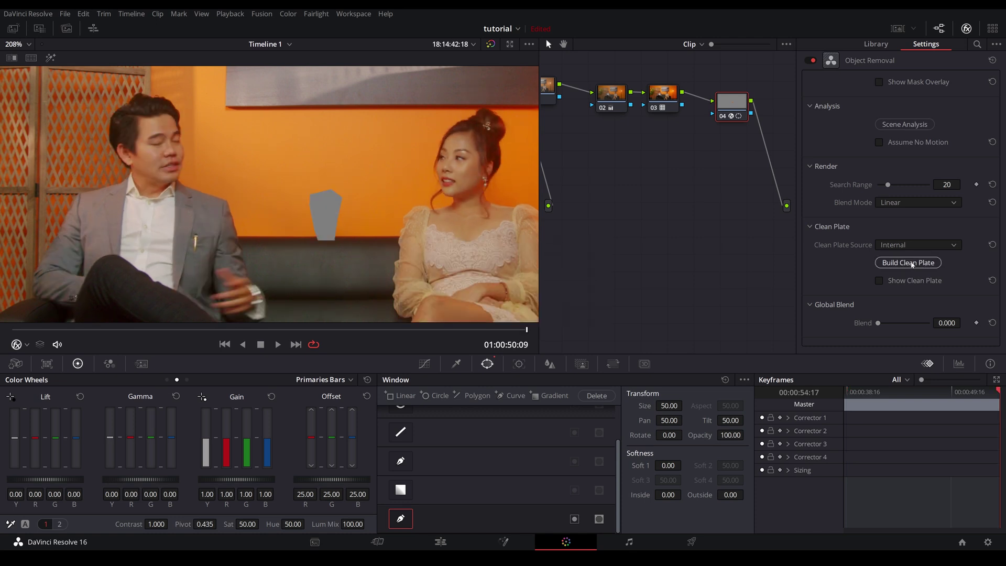
left_click(912, 264)
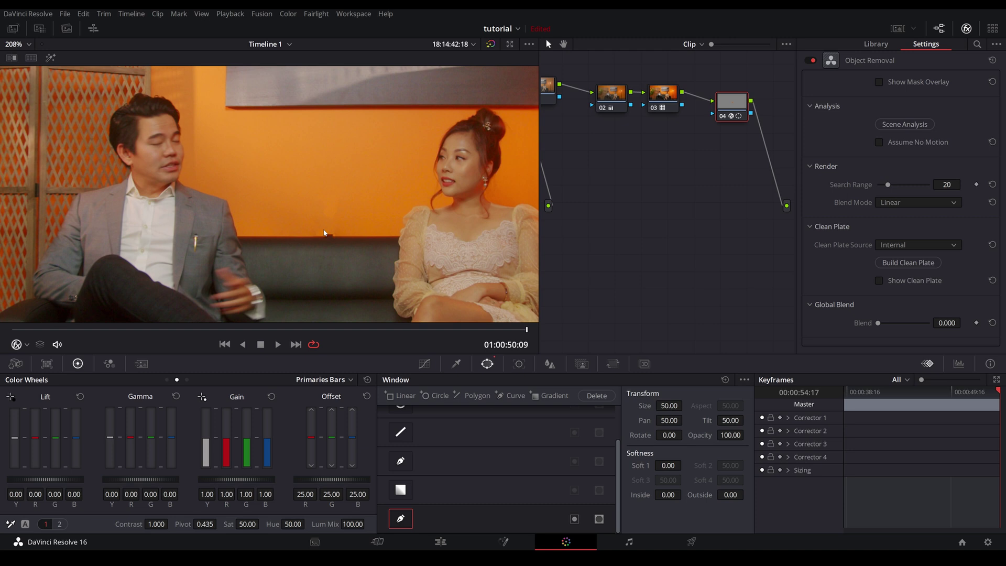
left_click(918, 202)
Switch the blend mode to Adaptive Blend and pull the mask's bottom corners outward.
left_click(898, 230)
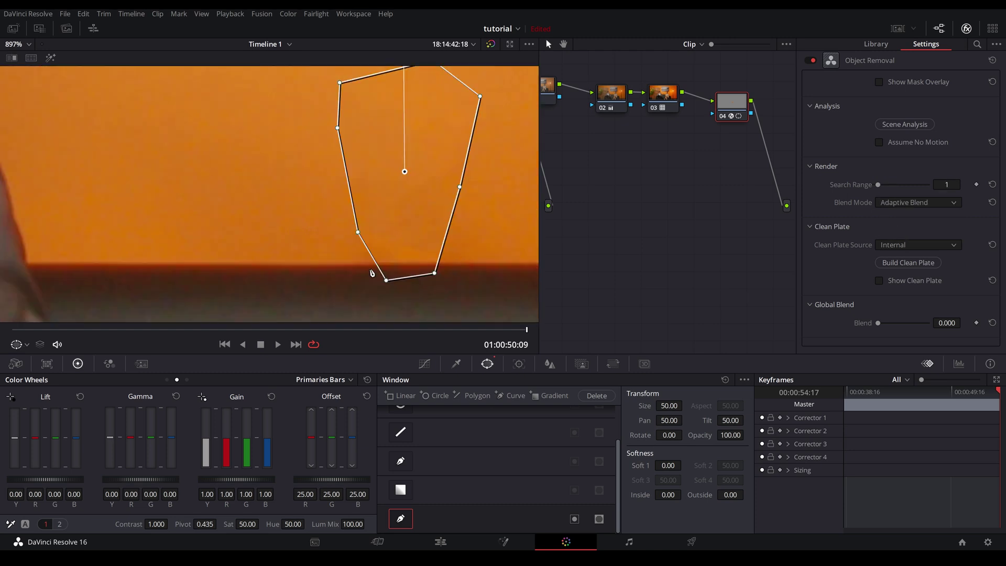
scroll(319, 232, "down", 5)
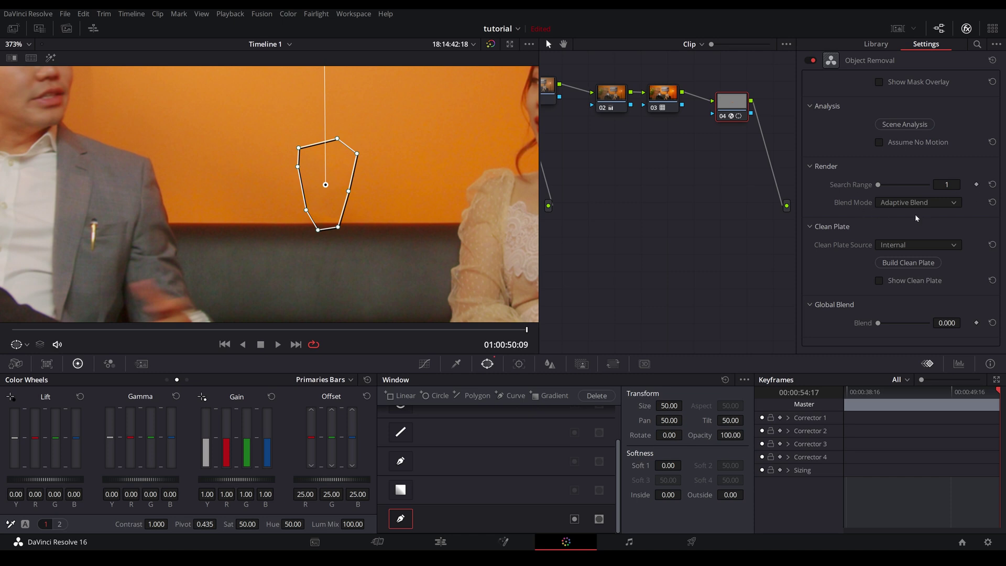
scroll(344, 231, "up", 4)
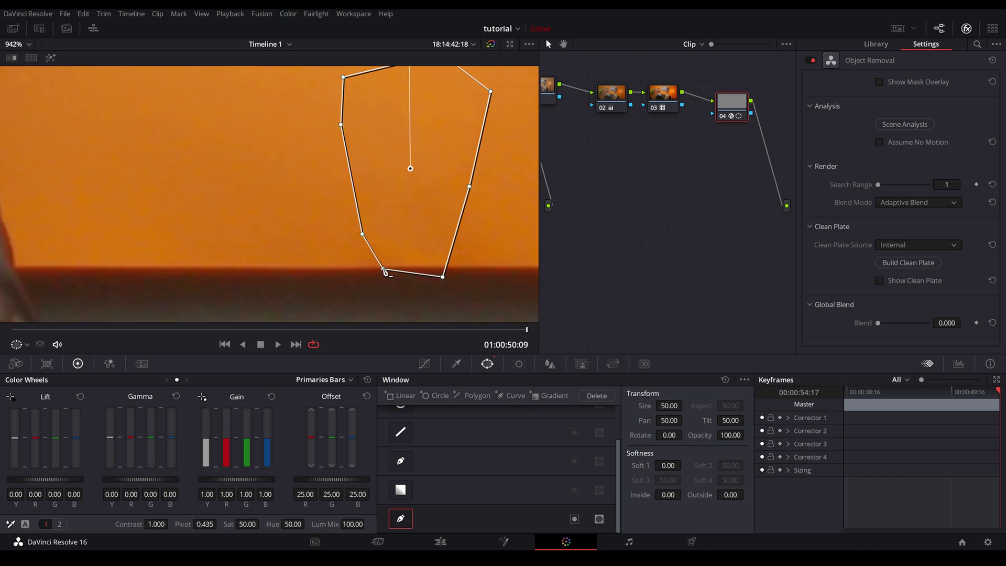
scroll(354, 237, "down", 3)
left_click_drag(352, 236, 398, 244)
left_click_drag(326, 239, 288, 240)
Raise the search range to 14 and rebuild the clean plate.
scroll(287, 239, "down", 2)
left_click_drag(878, 184, 884, 184)
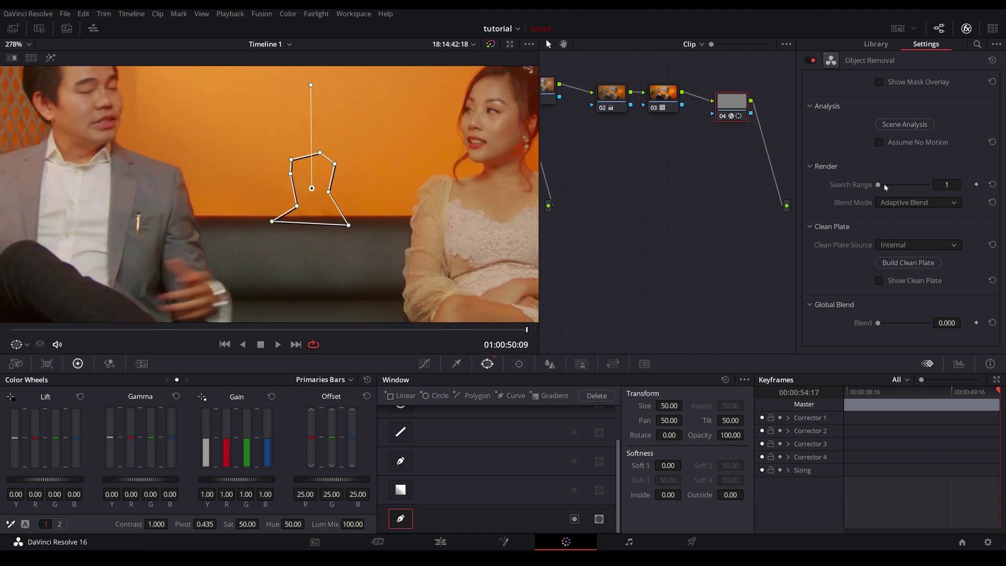
left_click(901, 264)
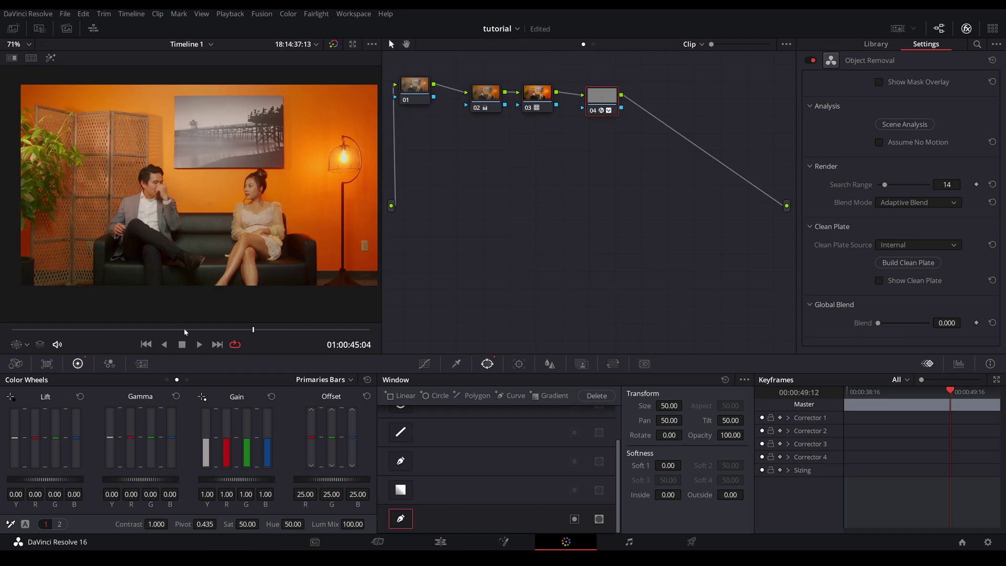
Play the cleaned shot from an earlier point and set Node Cache to On for node 04.
left_click(185, 330)
left_click(201, 344)
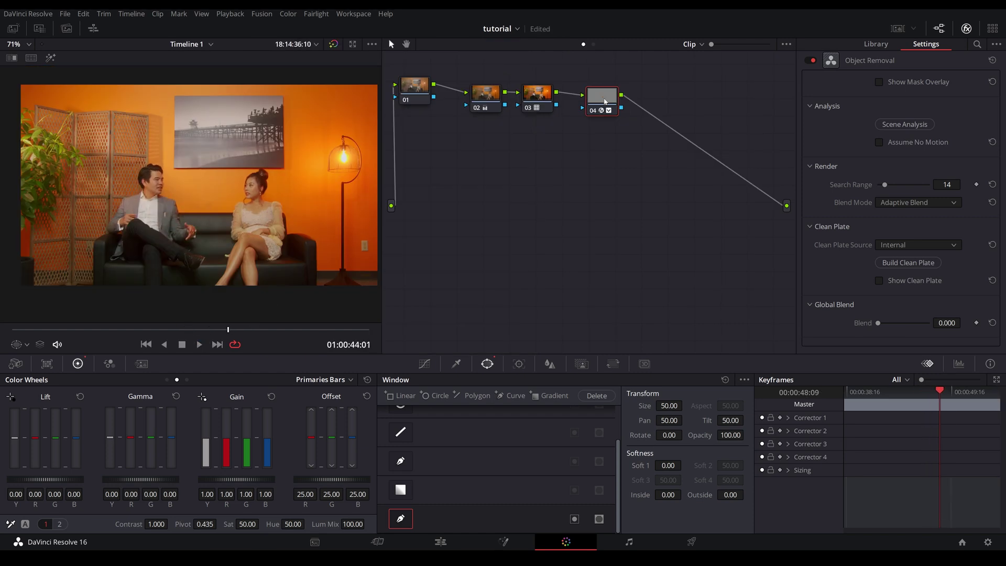
right_click(605, 101)
mouse_move(637, 236)
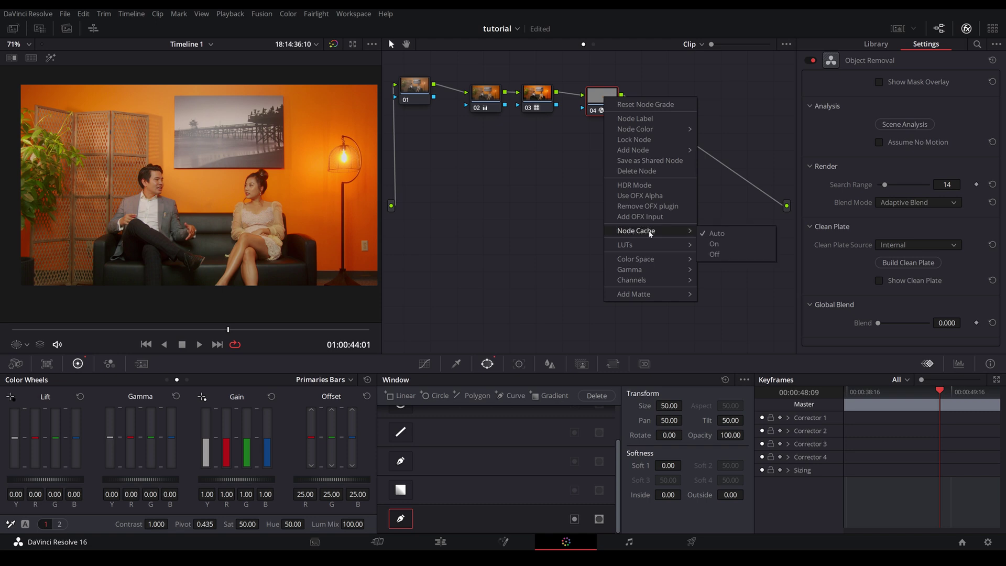
left_click(725, 245)
Set Playback > Render Cache to User, then play and stop the shot to check smoothness.
left_click(230, 14)
mouse_move(238, 66)
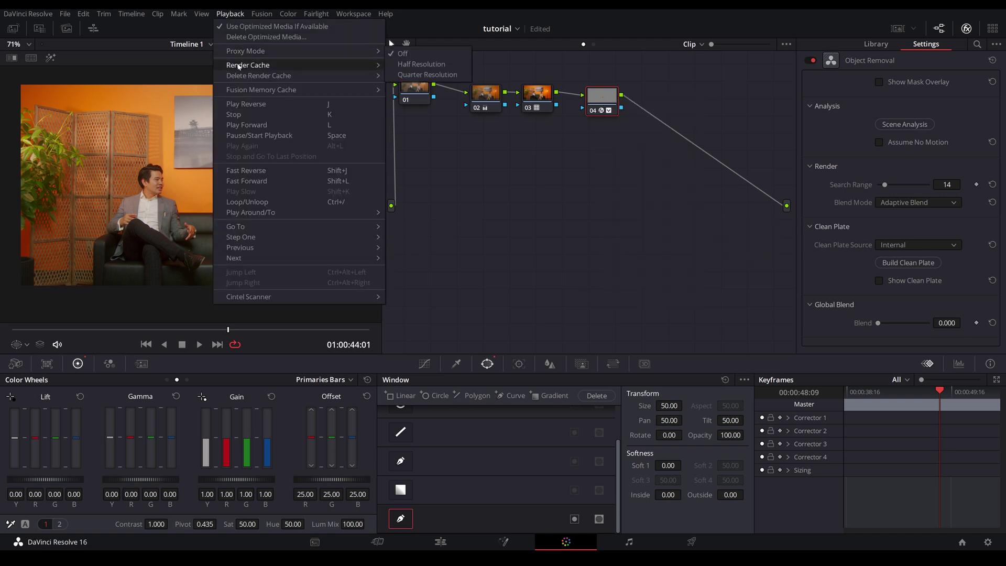
left_click(411, 89)
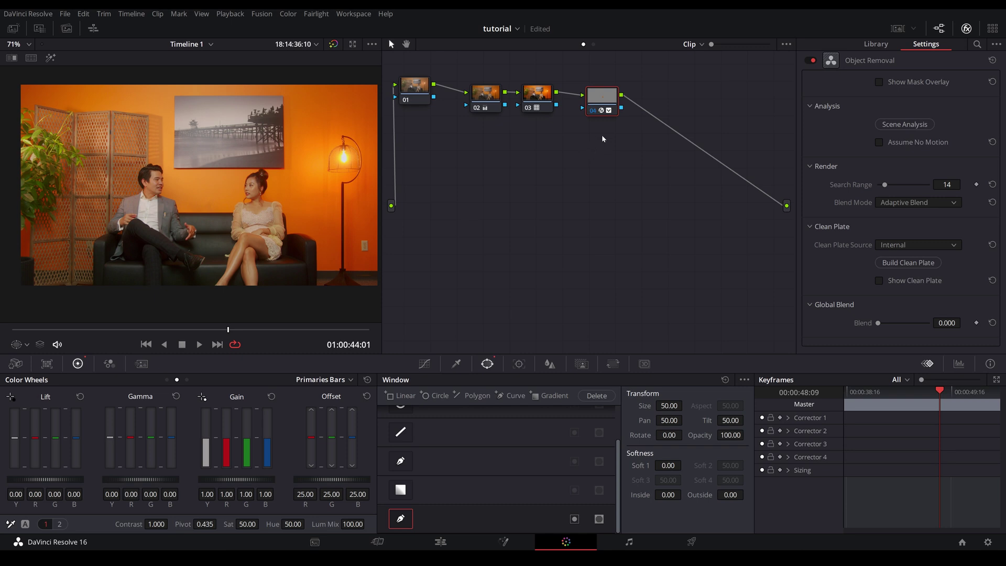
left_click(199, 344)
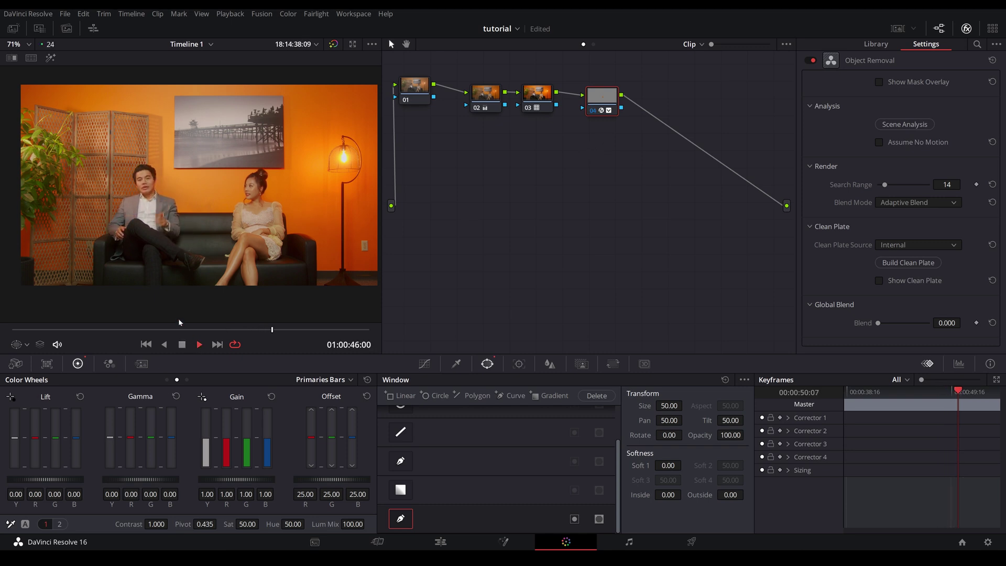
key("space")
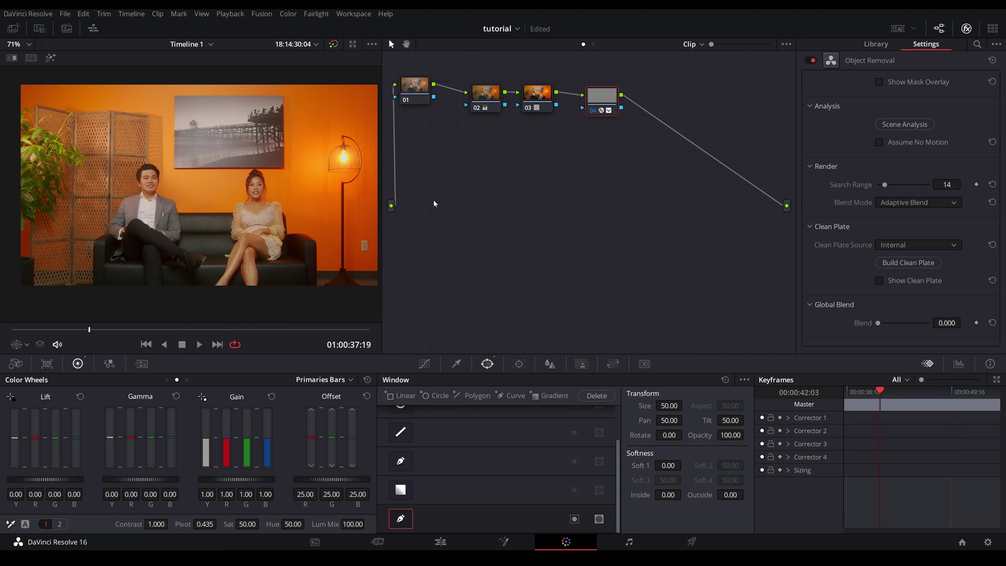
Add node 05 with Alt+S and draw a four-point polygon mask around the wall outlet.
scroll(325, 207, "up", 5)
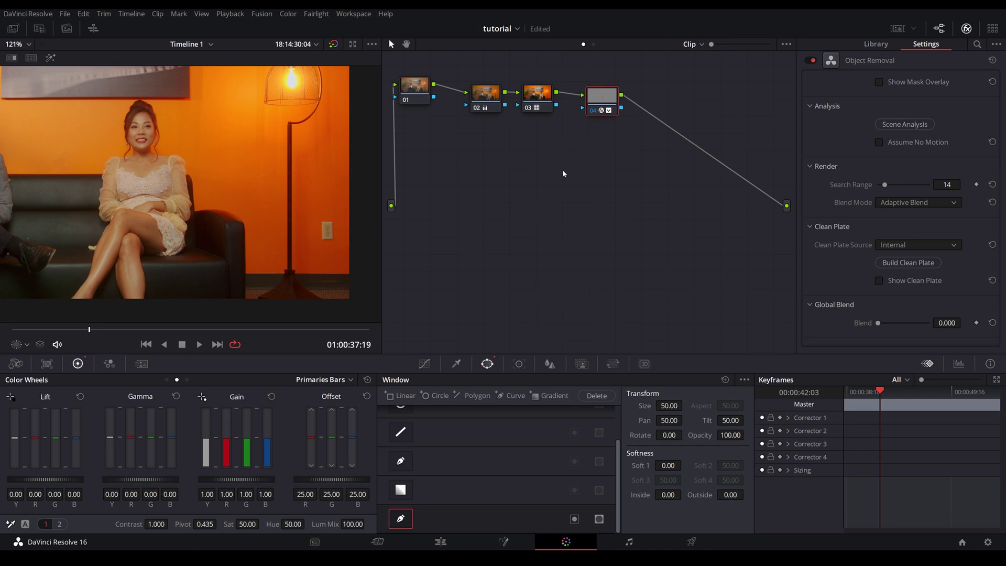
key("alt+s")
left_click(319, 243)
left_click(338, 244)
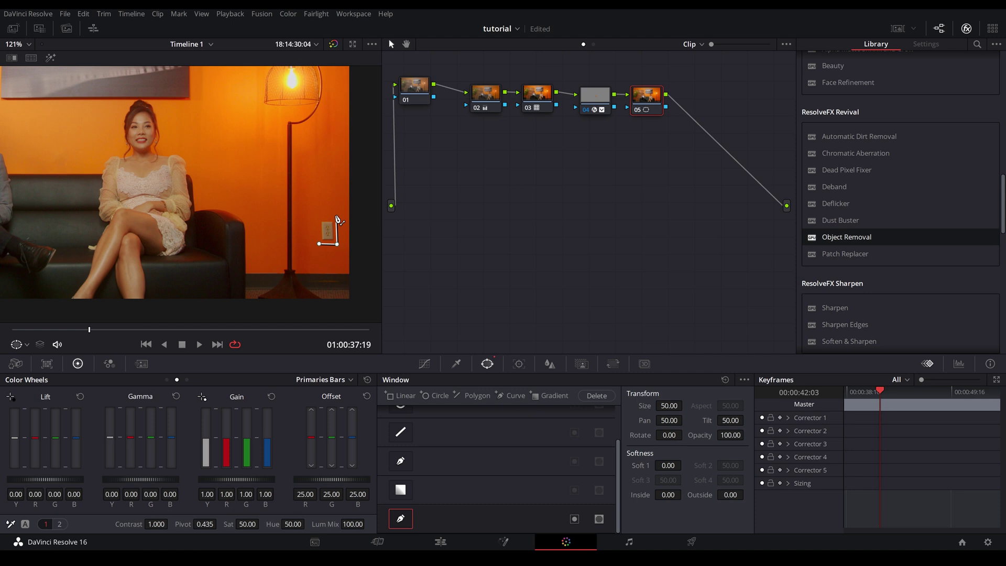
left_click(336, 215)
left_click(318, 216)
left_click(318, 244)
Apply Object Removal to node 05, run Scene Analysis and build the clean plate.
left_click_drag(846, 237, 648, 96)
left_click(905, 125)
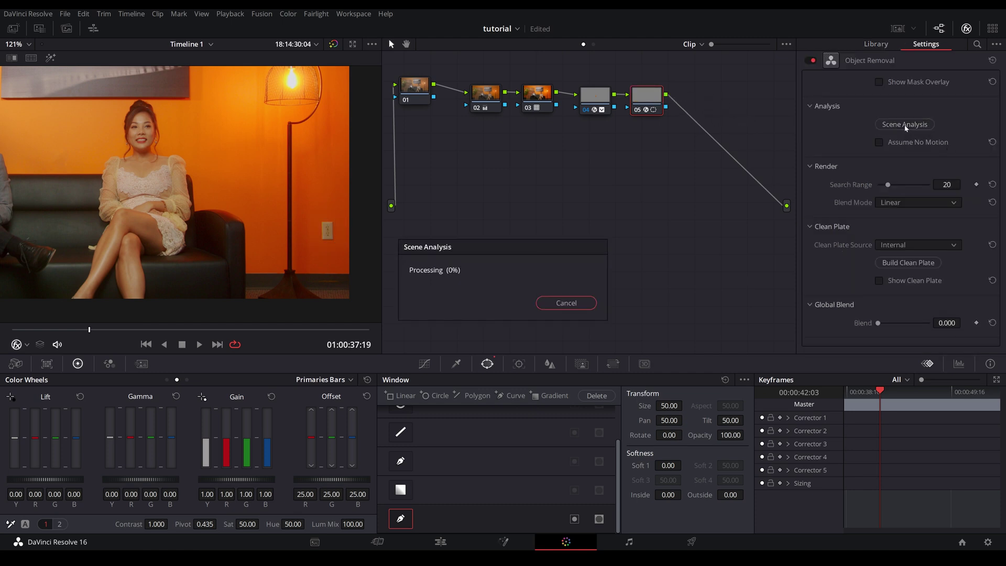
left_click(905, 265)
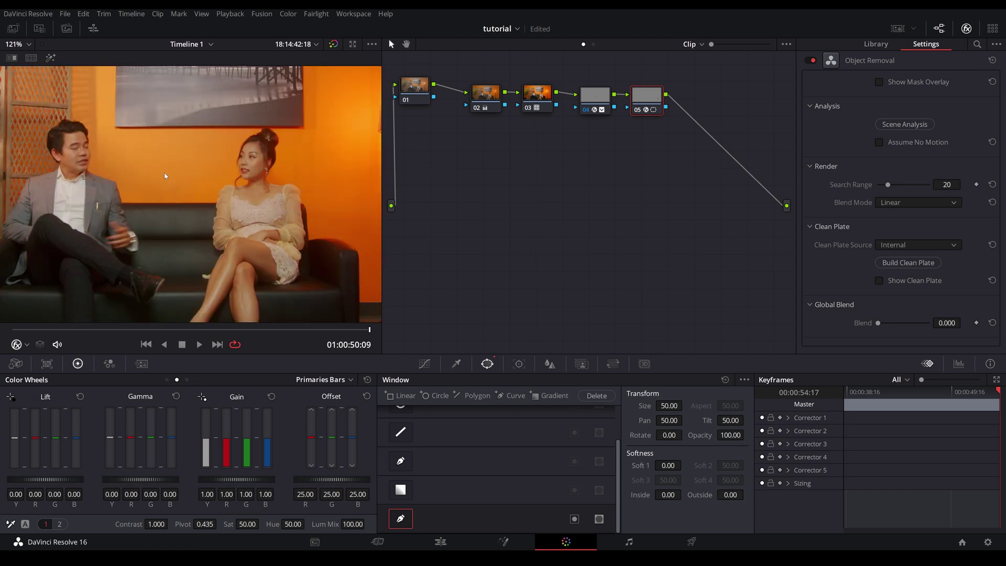
Fit the frame in the viewer and set Node Cache to On for the outlet node 05.
key("shift+z")
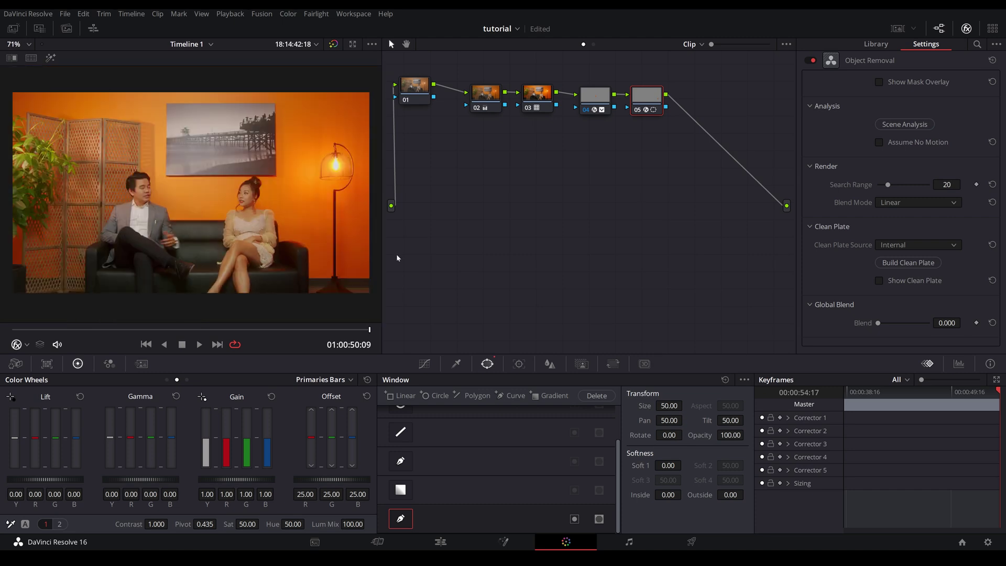
right_click(646, 99)
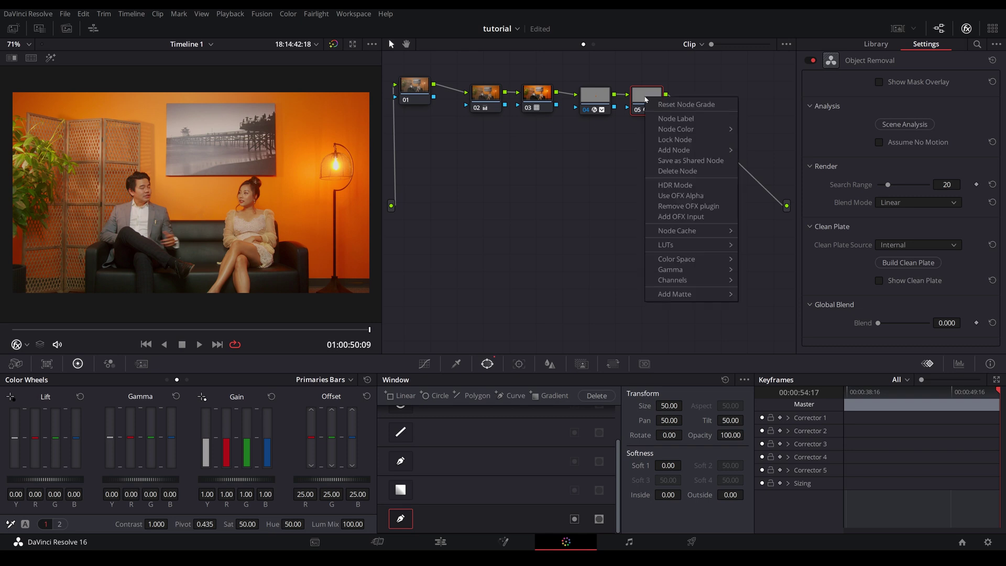
mouse_move(667, 151)
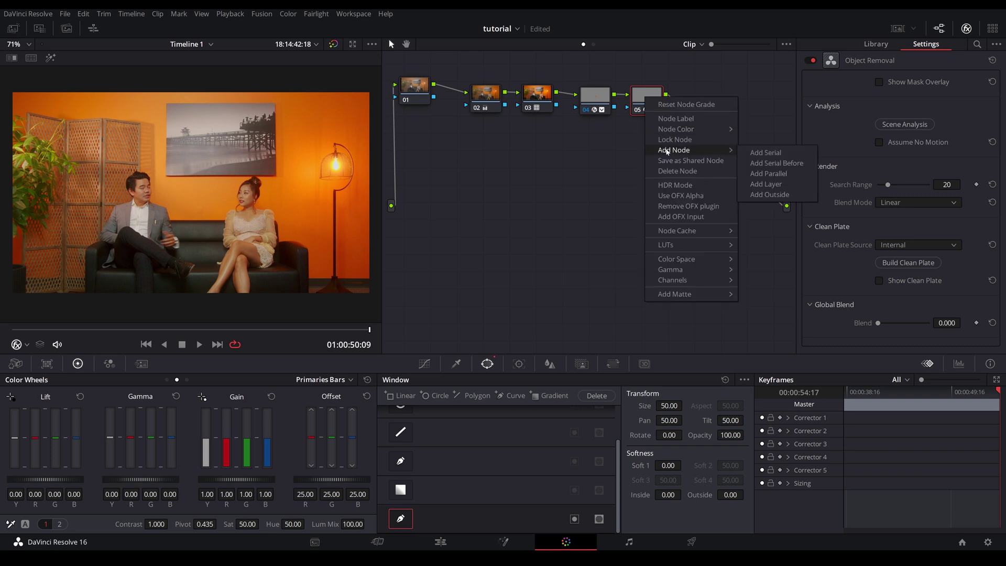
mouse_move(688, 233)
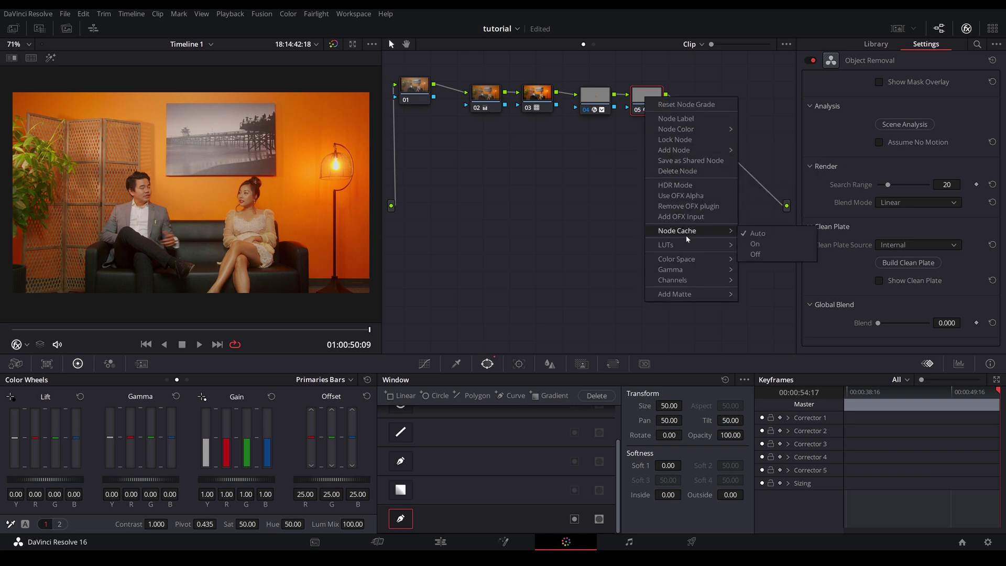
left_click(754, 244)
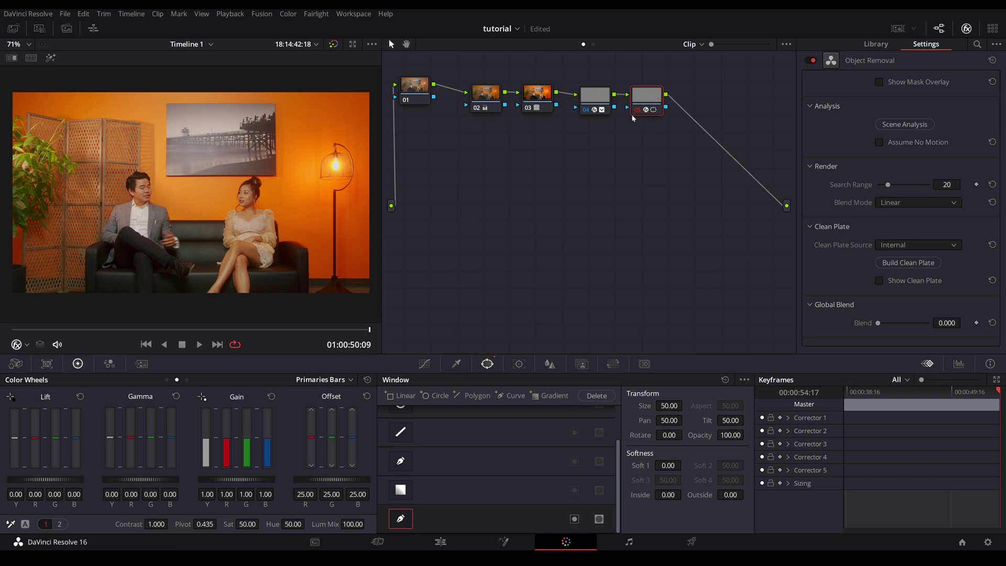